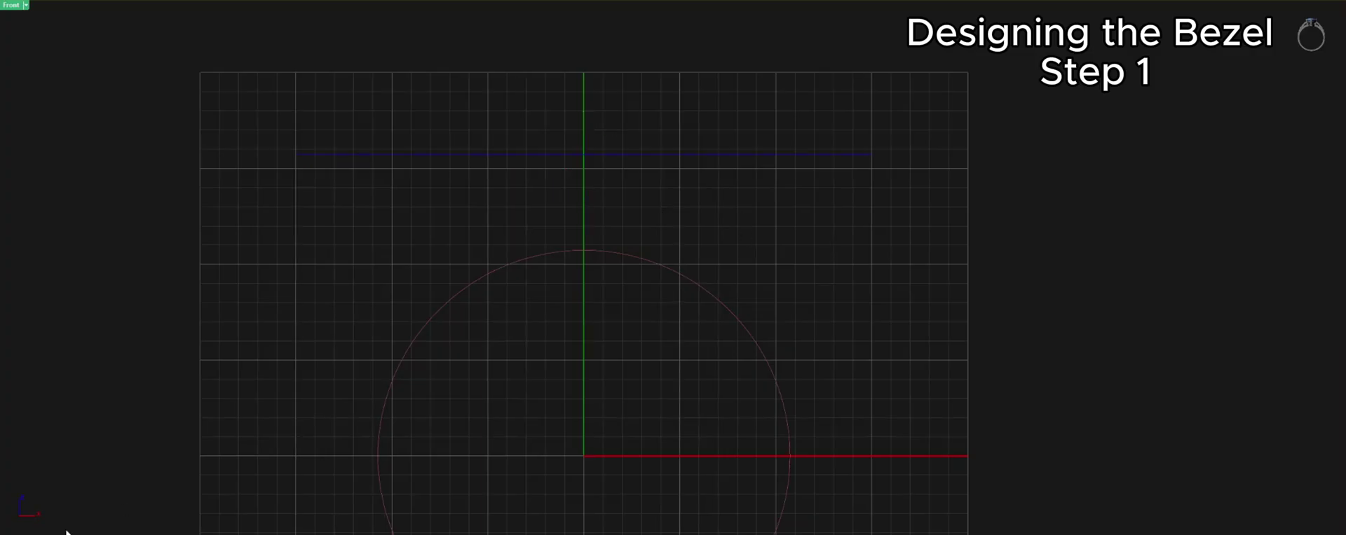
Step: Switch to Perspective to view the origin-centred bezel base circle in 3D
{"action": "key", "text": "ctrl+F4"}
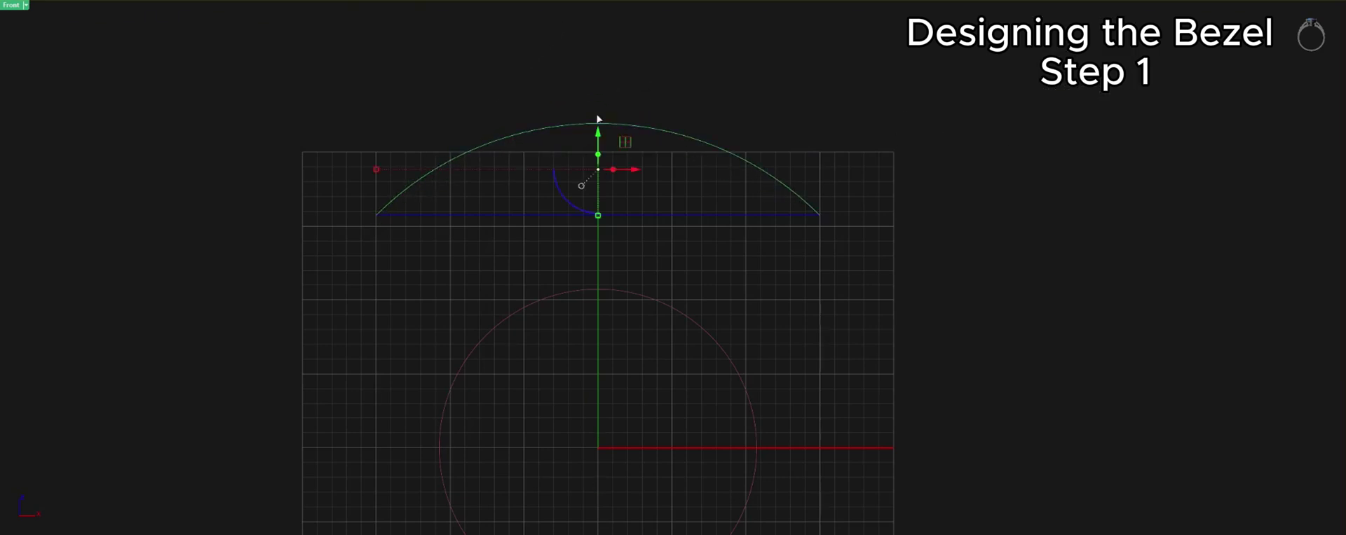
Step: Finish reshaping the Front-view arc and rebuild it into a smooth domed bezel surface
{"action": "scroll", "coordinate": [289, 202], "scroll_direction": "up", "scroll_amount": 3}
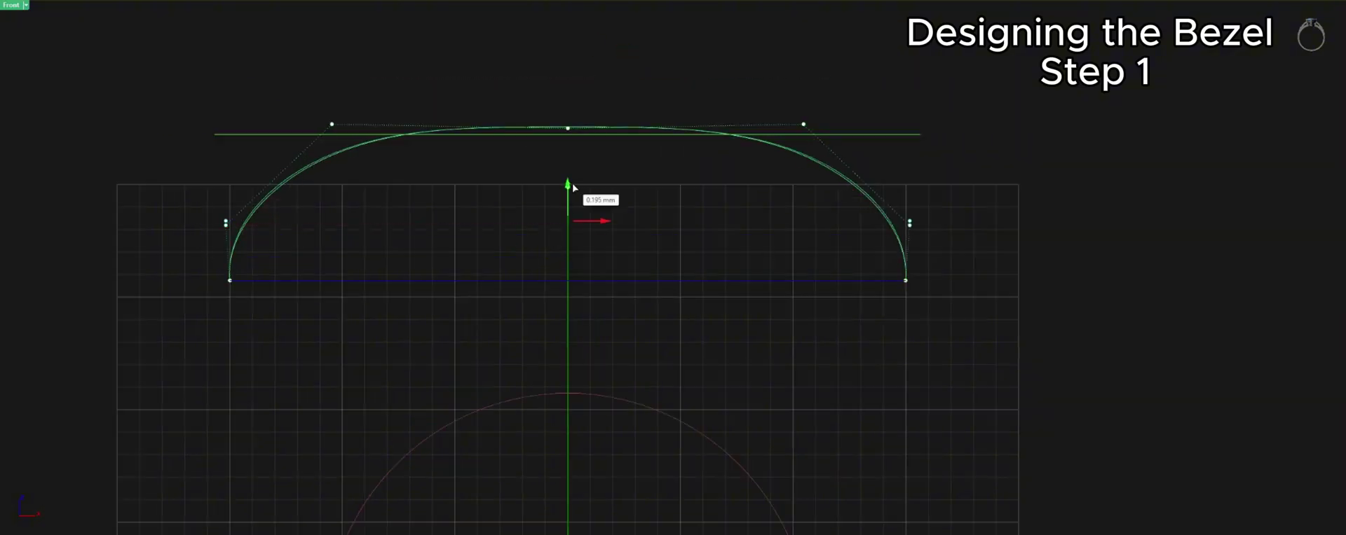
{"action": "key", "text": "Escape"}
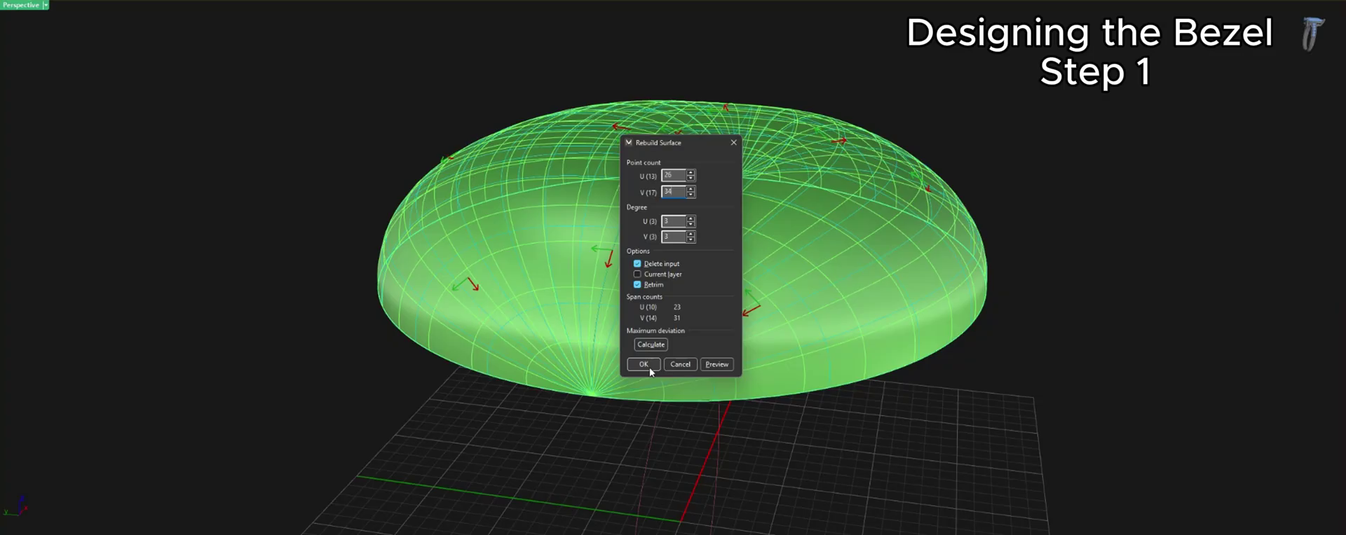
{"action": "left_click", "coordinate": [643, 364]}
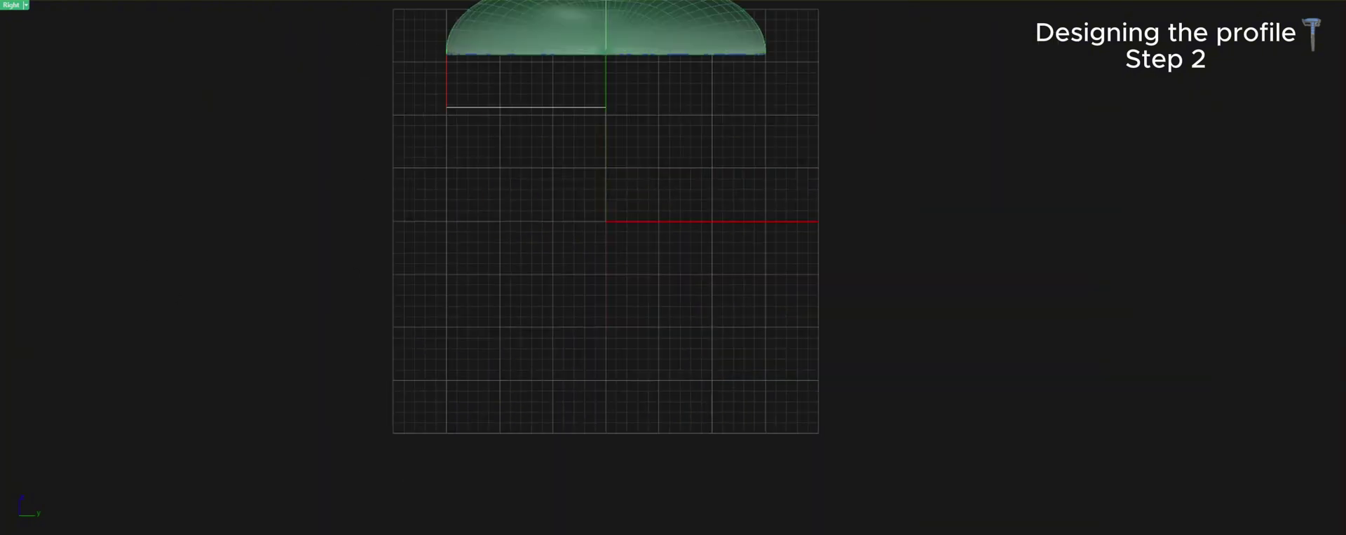
Step: Window-select control points on the Right-view shank side profile curve to reshape it
{"action": "scroll", "coordinate": [606, 376], "scroll_direction": "up", "scroll_amount": 3}
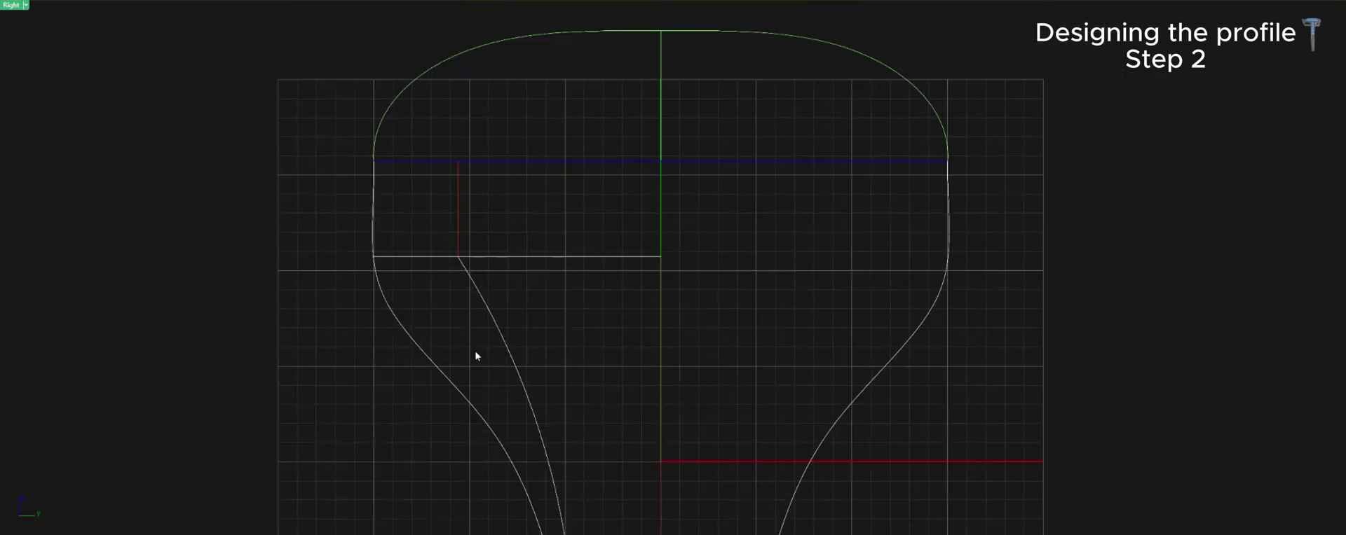
{"action": "left_click_drag", "start_coordinate": [395, 253], "coordinate": [556, 342]}
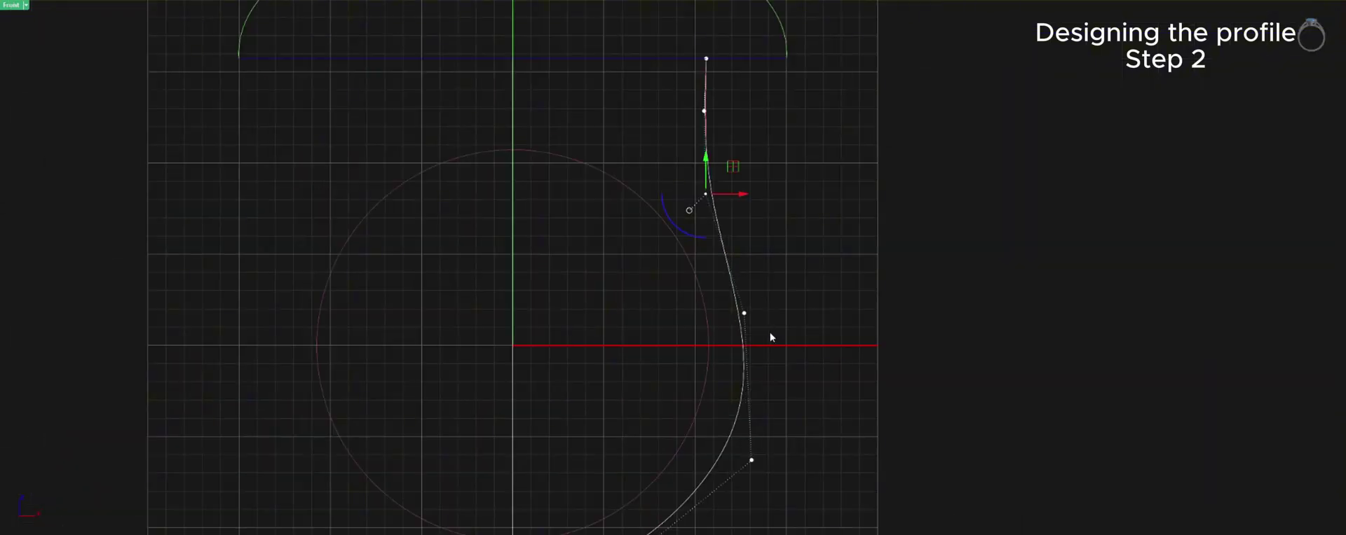
Step: Adjust the front shank profile's control points and mirror the curve to the other side
{"action": "left_click_drag", "start_coordinate": [736, 339], "coordinate": [785, 401]}
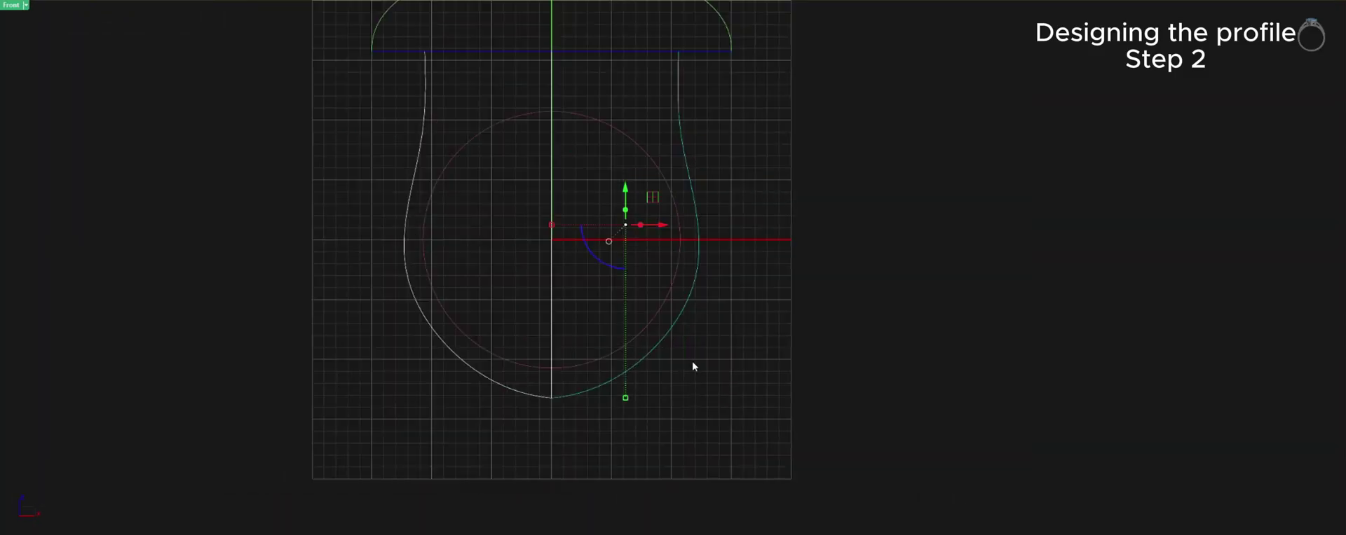
{"action": "scroll", "coordinate": [643, 443], "scroll_direction": "up", "scroll_amount": 5}
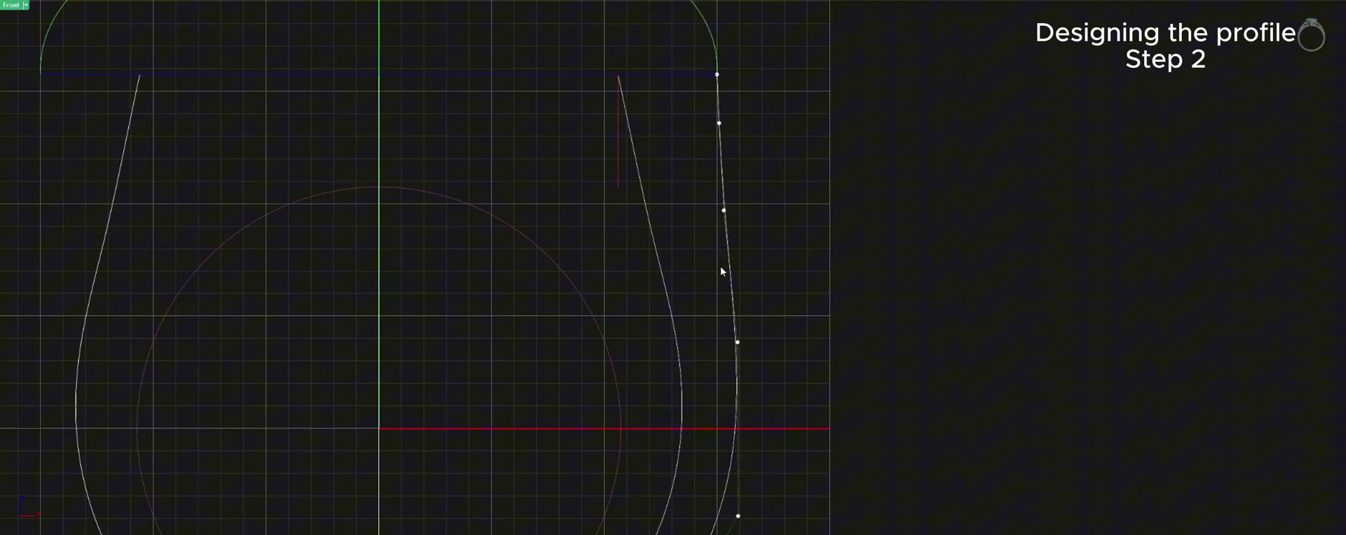
{"action": "scroll", "coordinate": [779, 290], "scroll_direction": "down", "scroll_amount": 5}
{"action": "scroll", "coordinate": [562, 464], "scroll_direction": "up", "scroll_amount": 5}
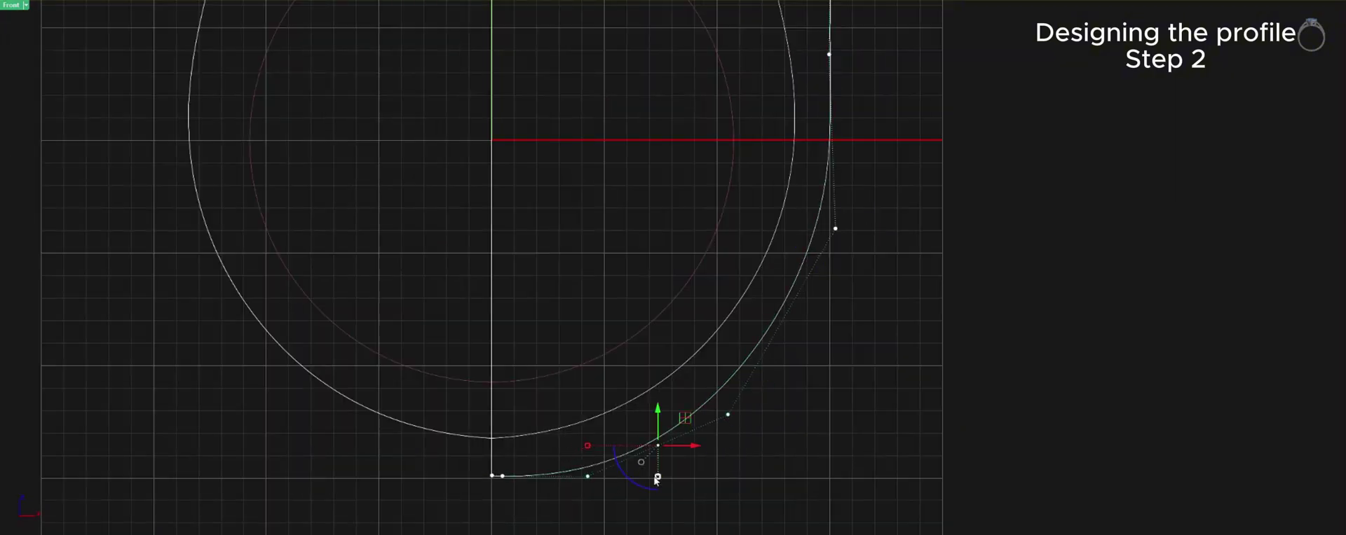
{"action": "scroll", "coordinate": [855, 241], "scroll_direction": "down", "scroll_amount": 5}
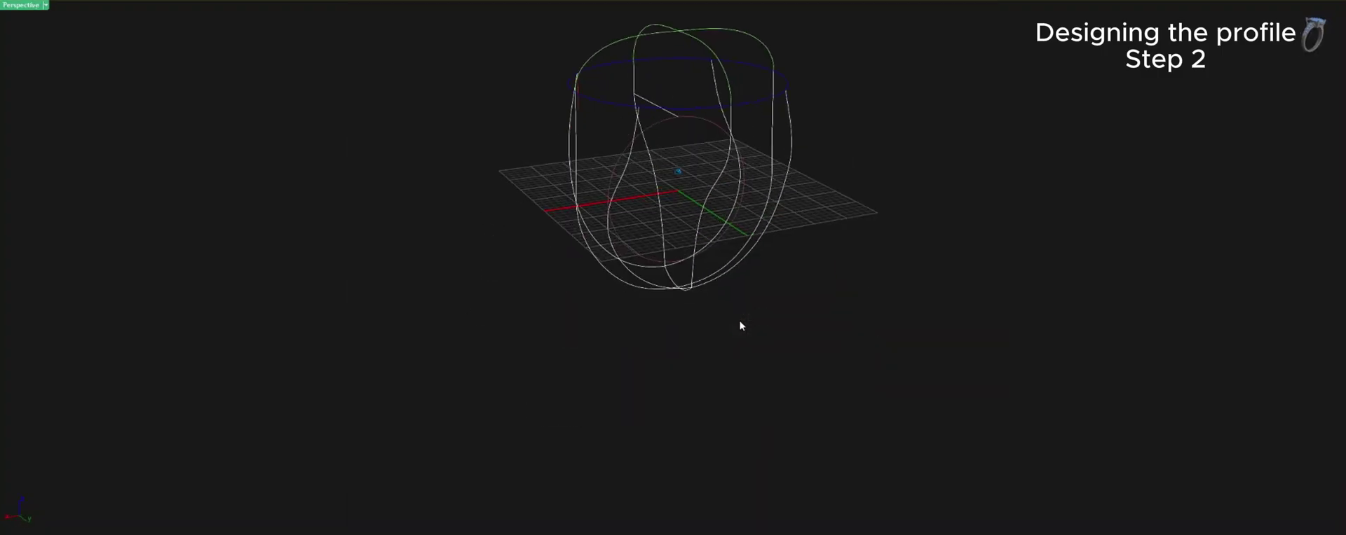
Step: Orbit the view to inspect the ring's profile curves in 3D
{"action": "right_click_drag", "start_coordinate": [740, 321], "coordinate": [571, 324]}
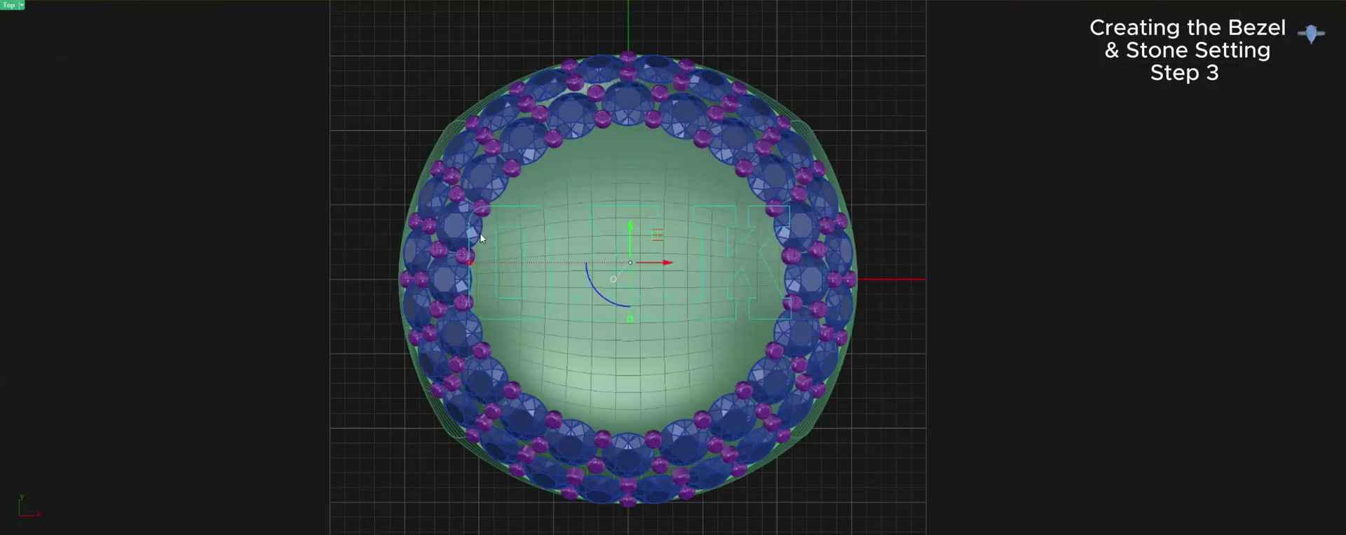
Step: Crossing-select all the OAK letter outlines in the Top view
{"action": "scroll", "coordinate": [481, 237], "scroll_direction": "up", "scroll_amount": 5}
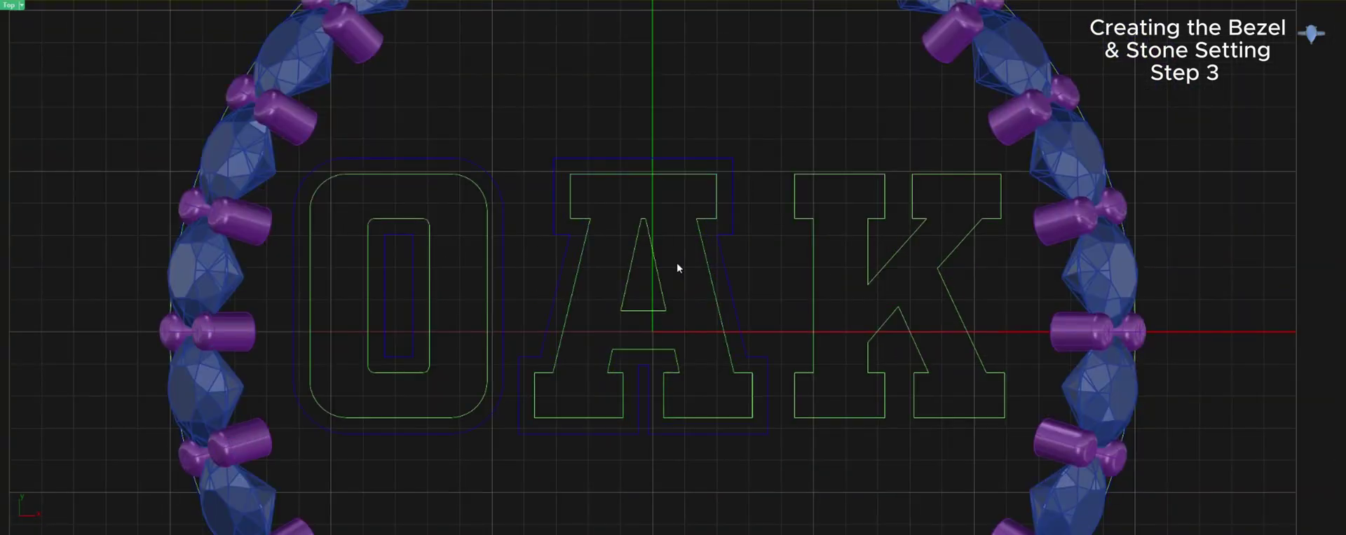
{"action": "scroll", "coordinate": [676, 263], "scroll_direction": "down", "scroll_amount": 4}
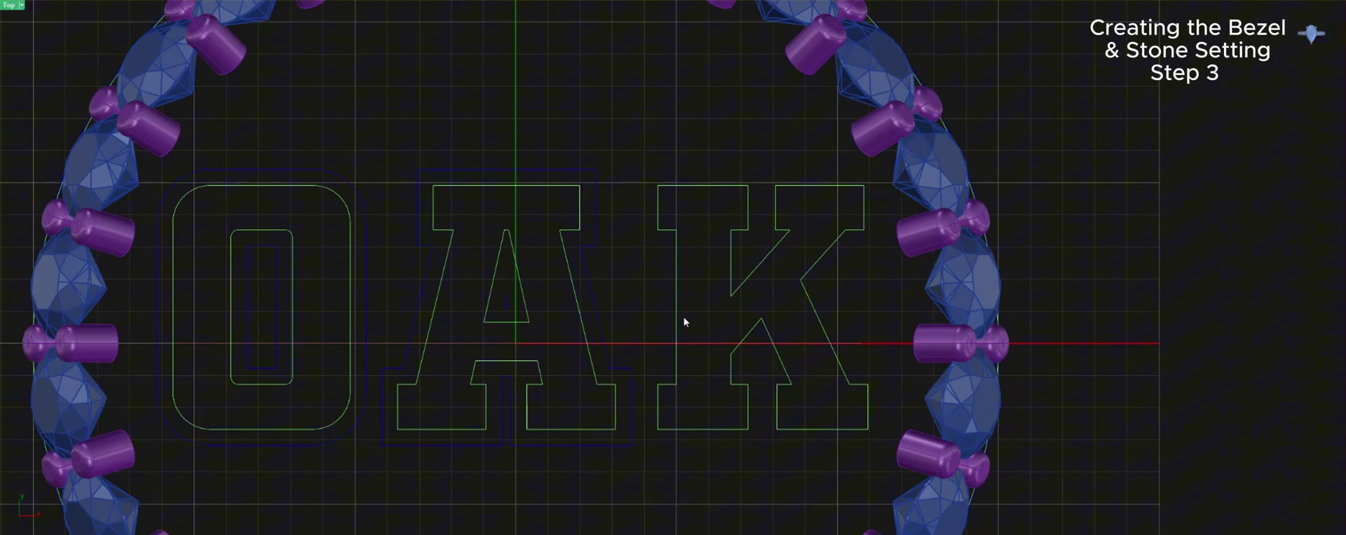
{"action": "left_click_drag", "start_coordinate": [746, 459], "coordinate": [345, 188]}
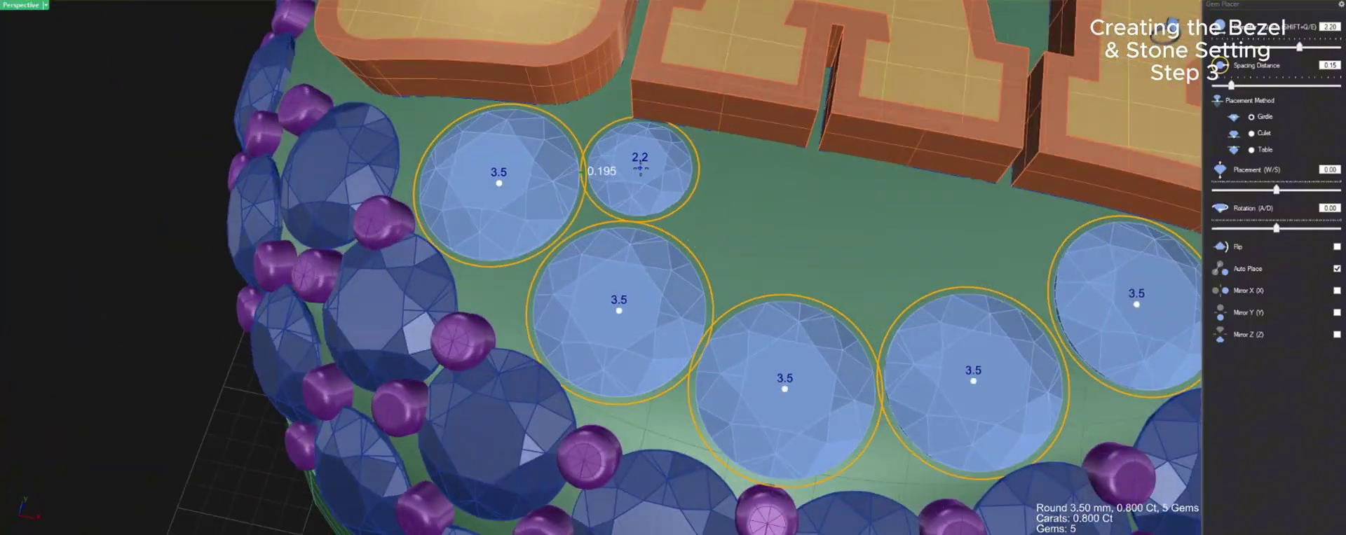
Step: Place a 3.5 gem on the ring top and a 1.9 gem beside the 1.7 gem
{"action": "left_click", "coordinate": [646, 157]}
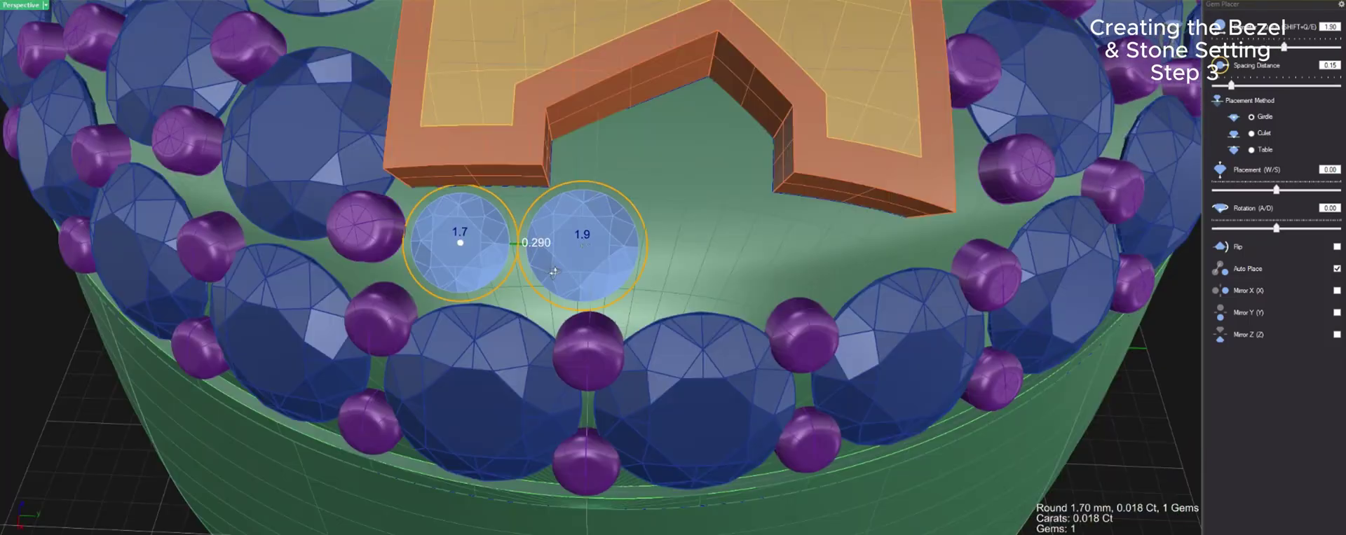
{"action": "left_click", "coordinate": [554, 272]}
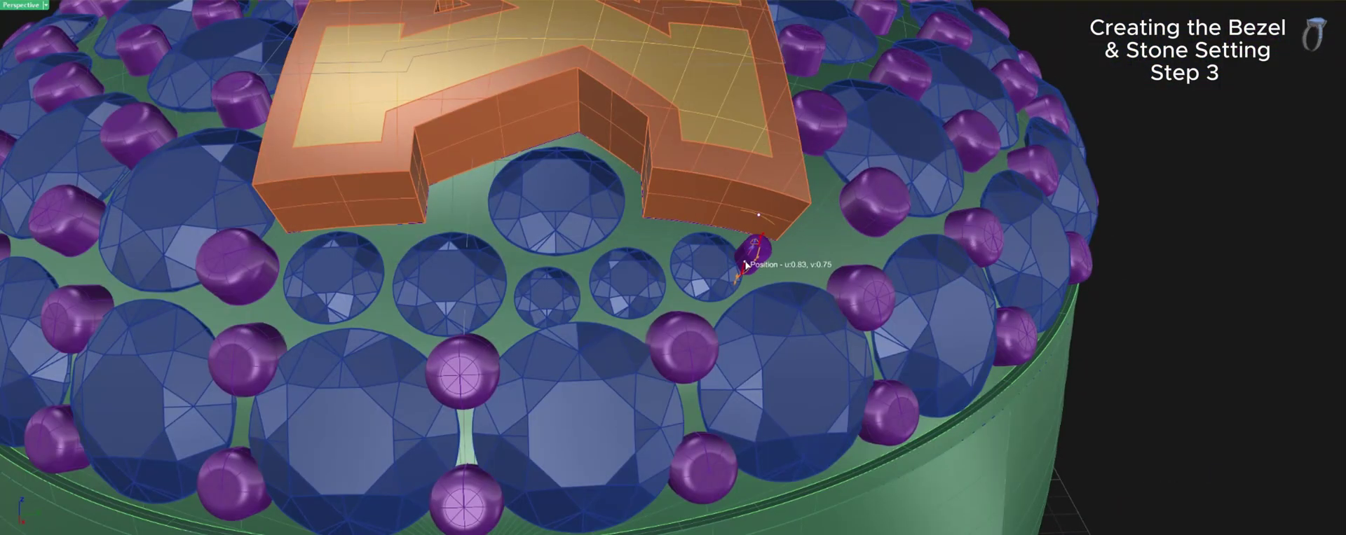
{"action": "scroll", "coordinate": [745, 264], "scroll_direction": "up", "scroll_amount": 2}
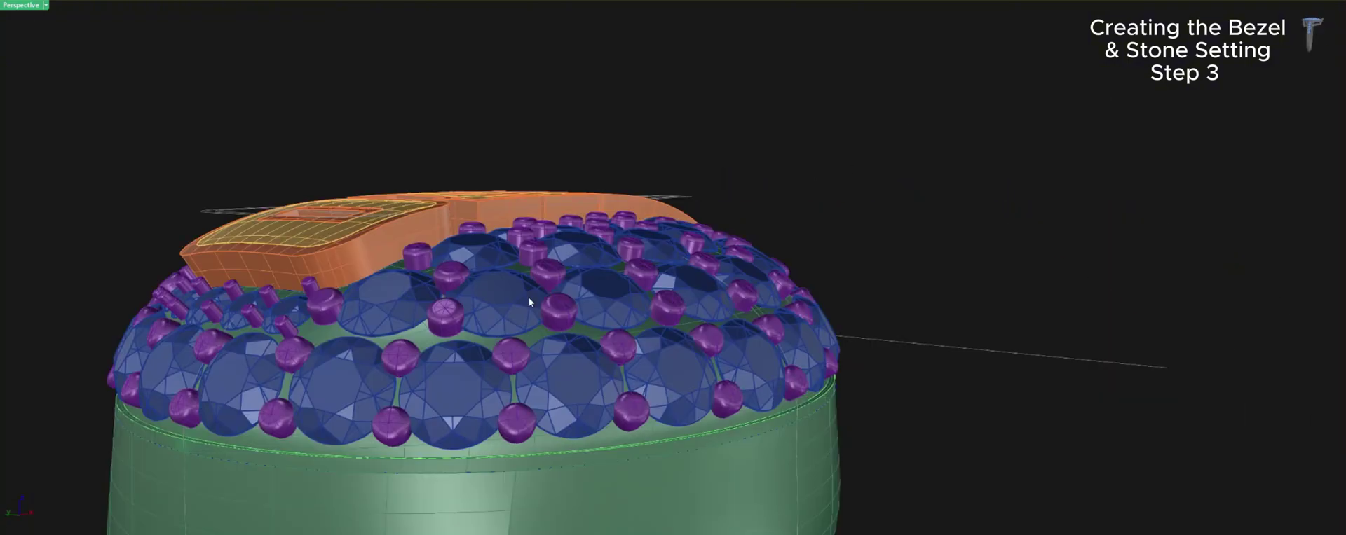
Step: Zoom out to view the collar area below the pavé-set top
{"action": "scroll", "coordinate": [636, 411], "scroll_direction": "down", "scroll_amount": 3}
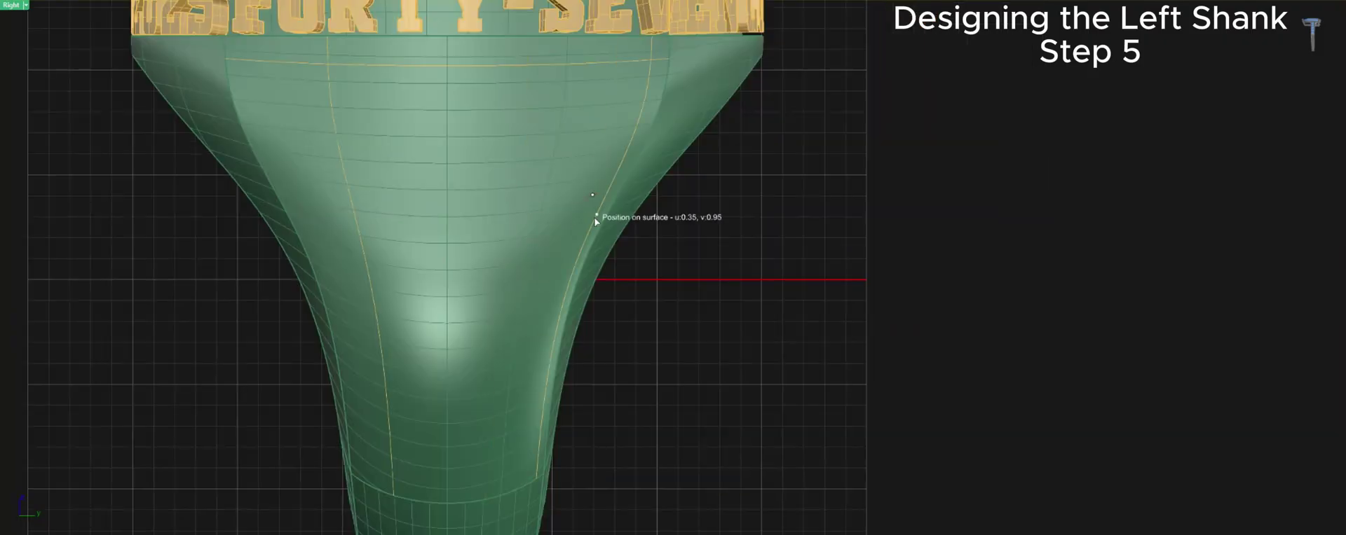
Step: Fix the first isocurve on the left shank surface
{"action": "left_click", "coordinate": [595, 217]}
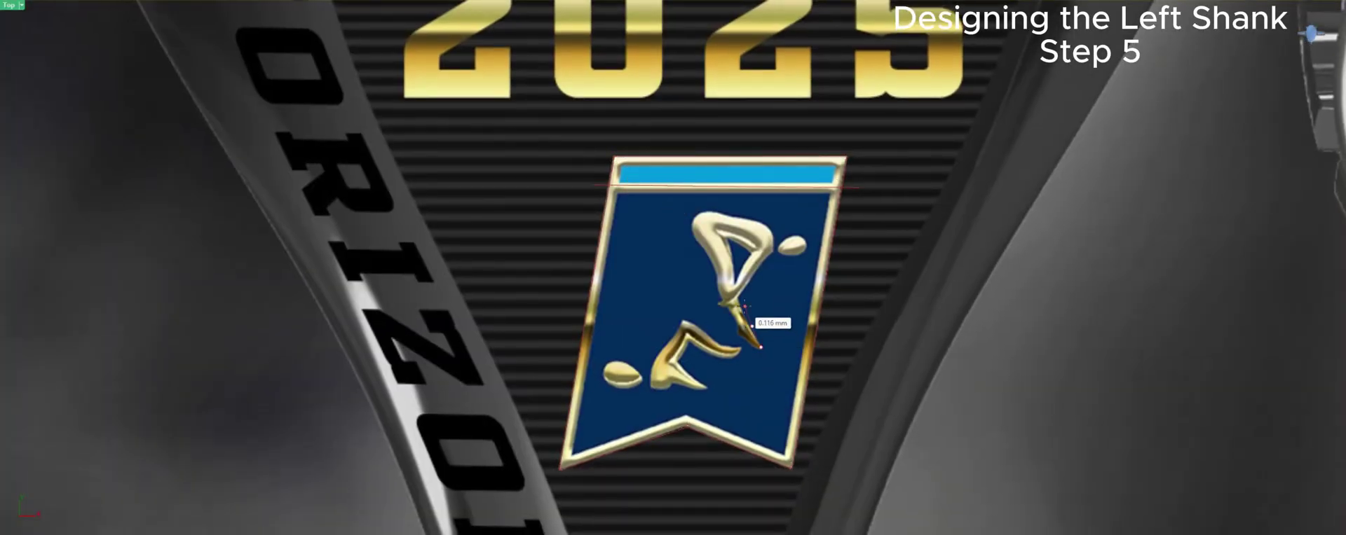
Step: Zoom into the banner-shaped logo reference image in the Top view
{"action": "scroll", "coordinate": [741, 312], "scroll_direction": "up", "scroll_amount": 5}
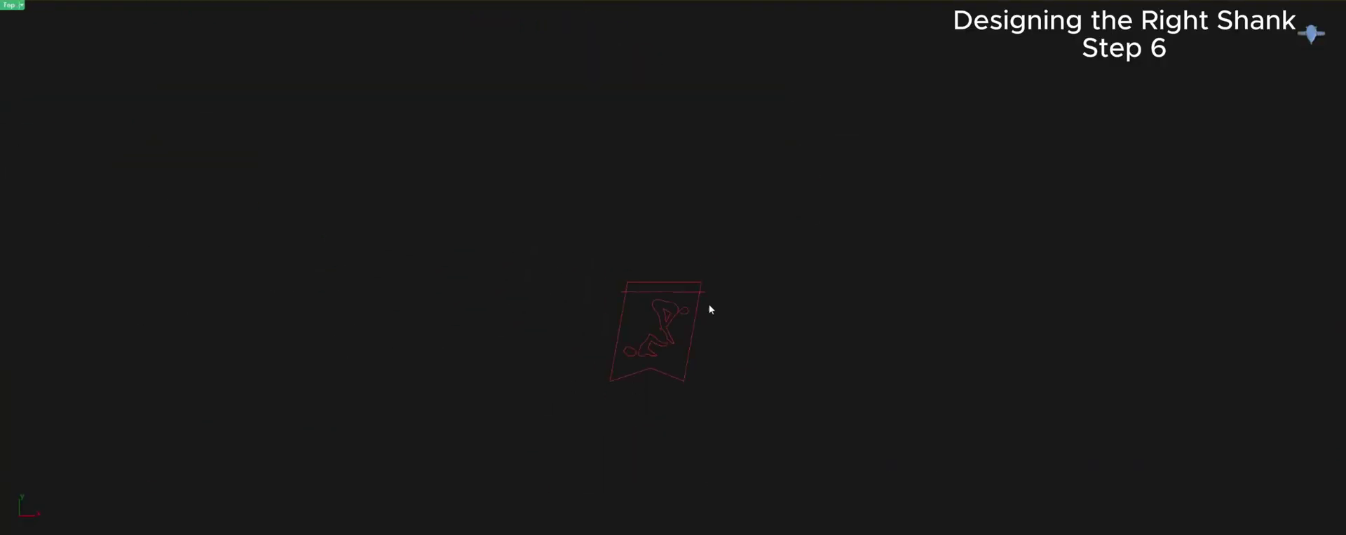
Step: Complete the line across the logo badge to close its outline
{"action": "left_click", "coordinate": [761, 159]}
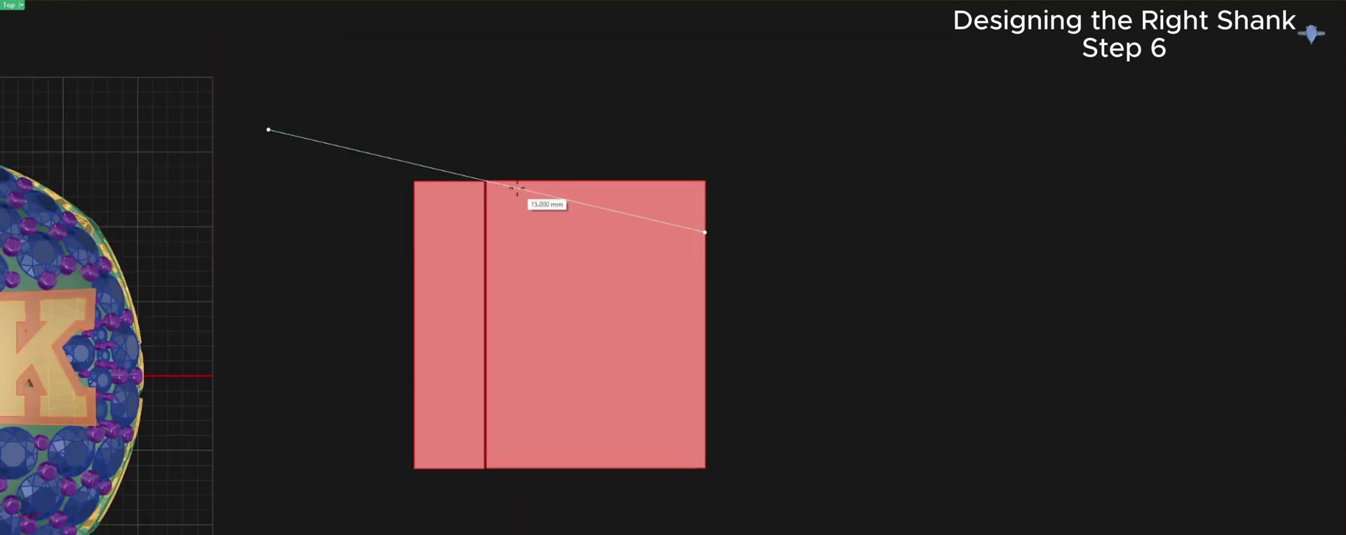
Step: Draw the diagonal line for the ribbed texture, then select the shank panel surface in Perspective
{"action": "left_click", "coordinate": [705, 468]}
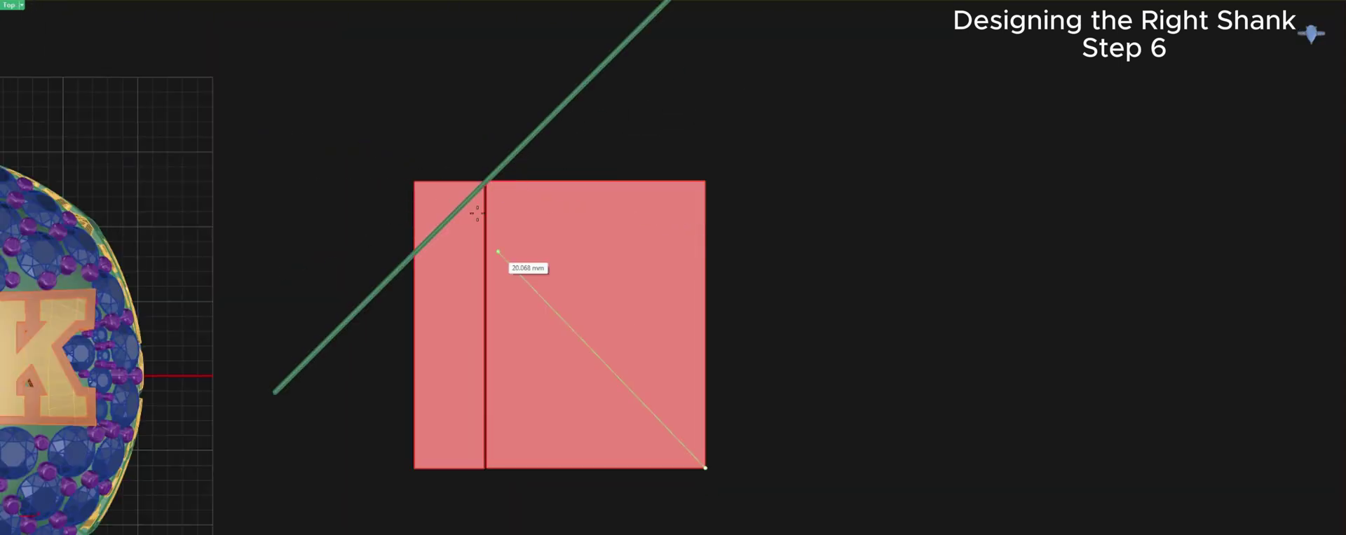
{"action": "left_click", "coordinate": [630, 112]}
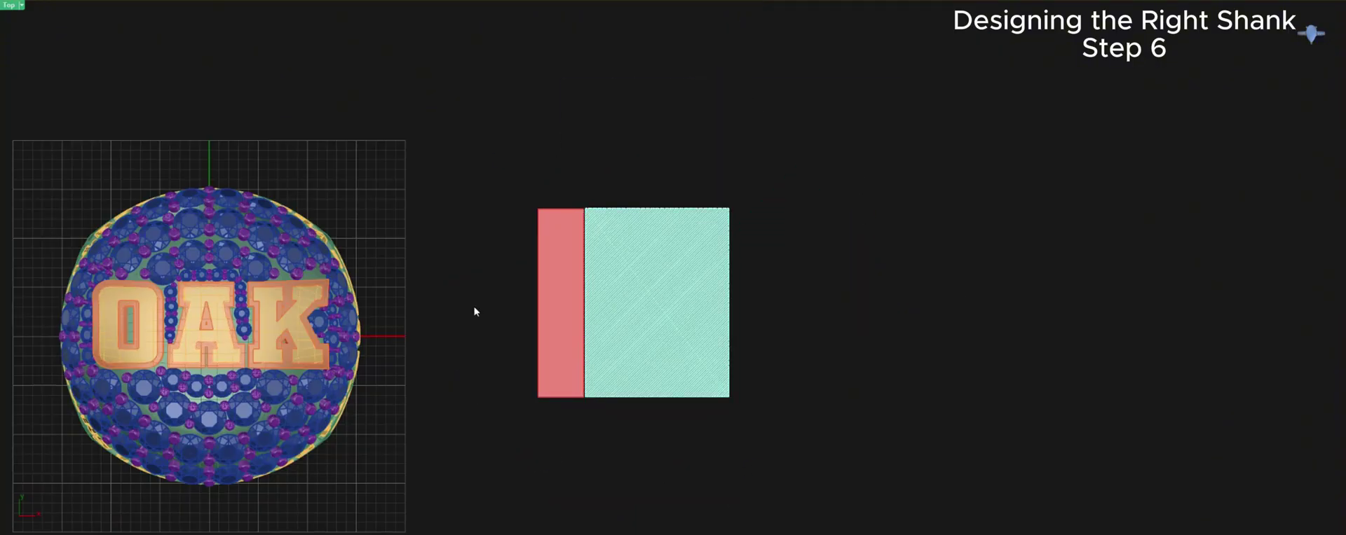
{"action": "key", "text": "ctrl+F4"}
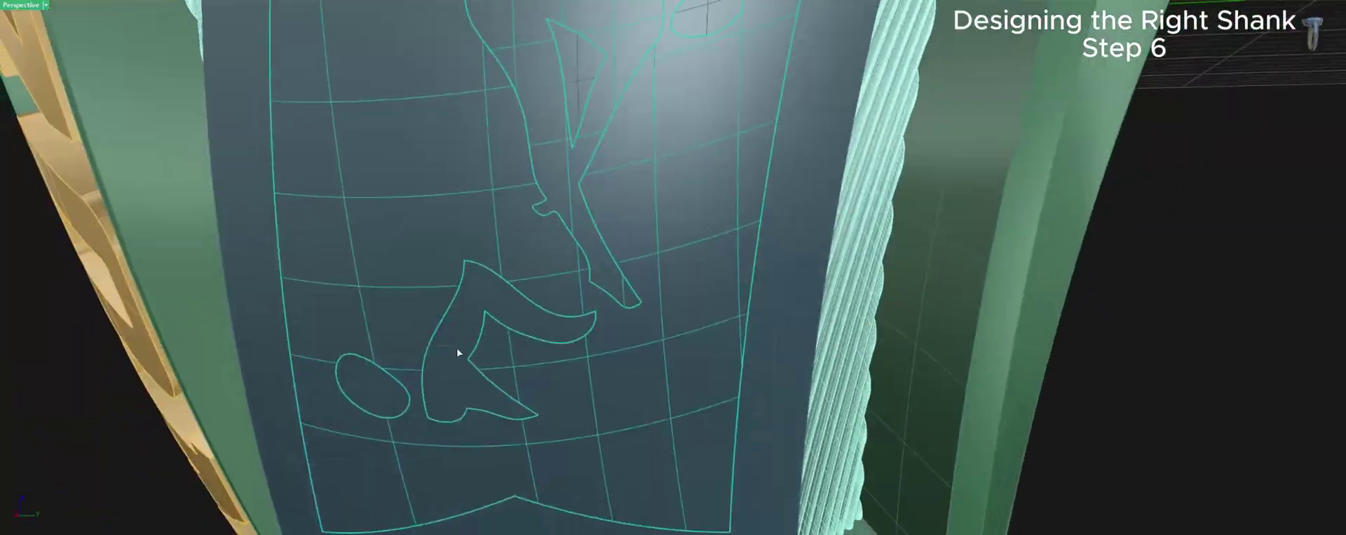
{"action": "left_click", "coordinate": [500, 412]}
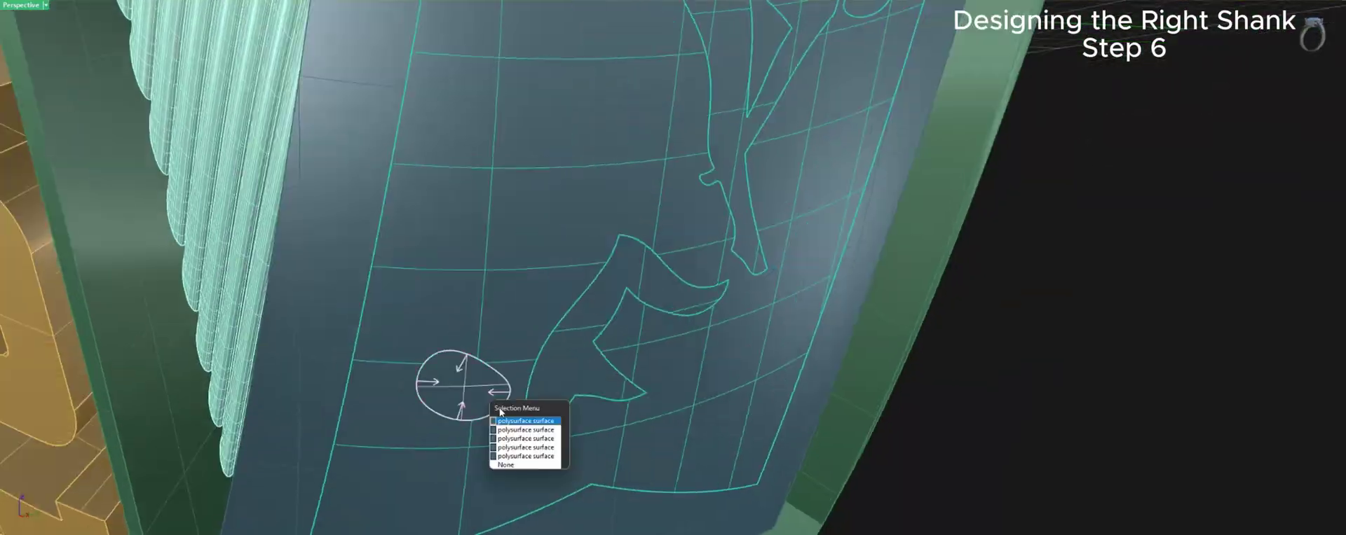
{"action": "left_click", "coordinate": [525, 421]}
{"action": "scroll", "coordinate": [889, 275], "scroll_direction": "down", "scroll_amount": 5}
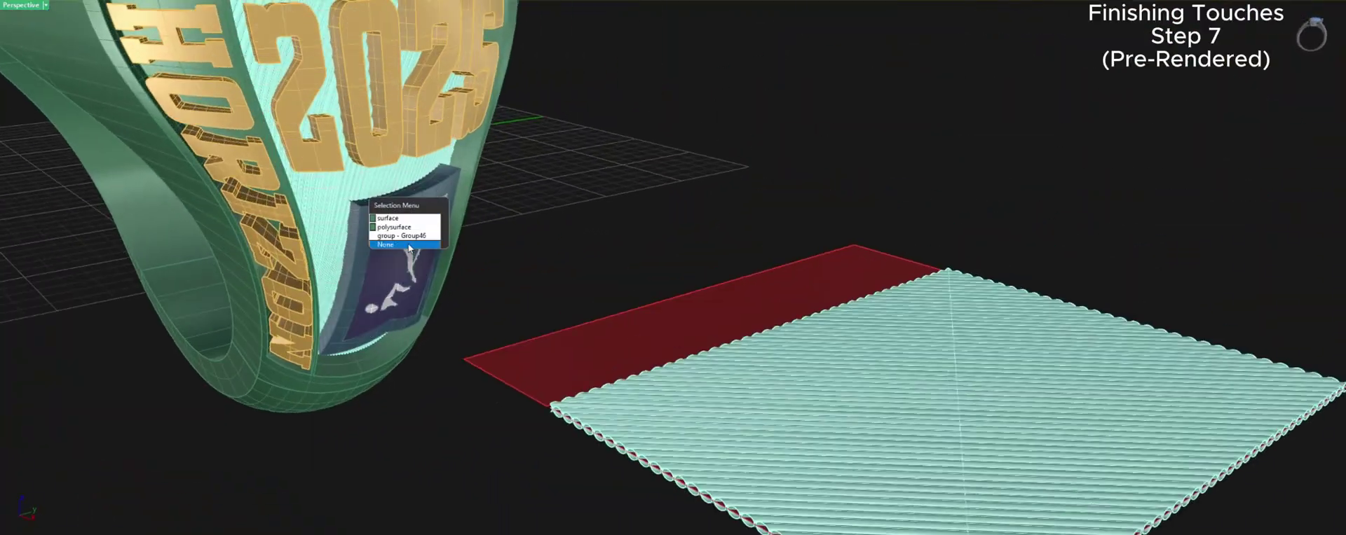
Step: Select the shank surface, then in Top view pick the right one among overlapping curves
{"action": "left_click", "coordinate": [407, 252]}
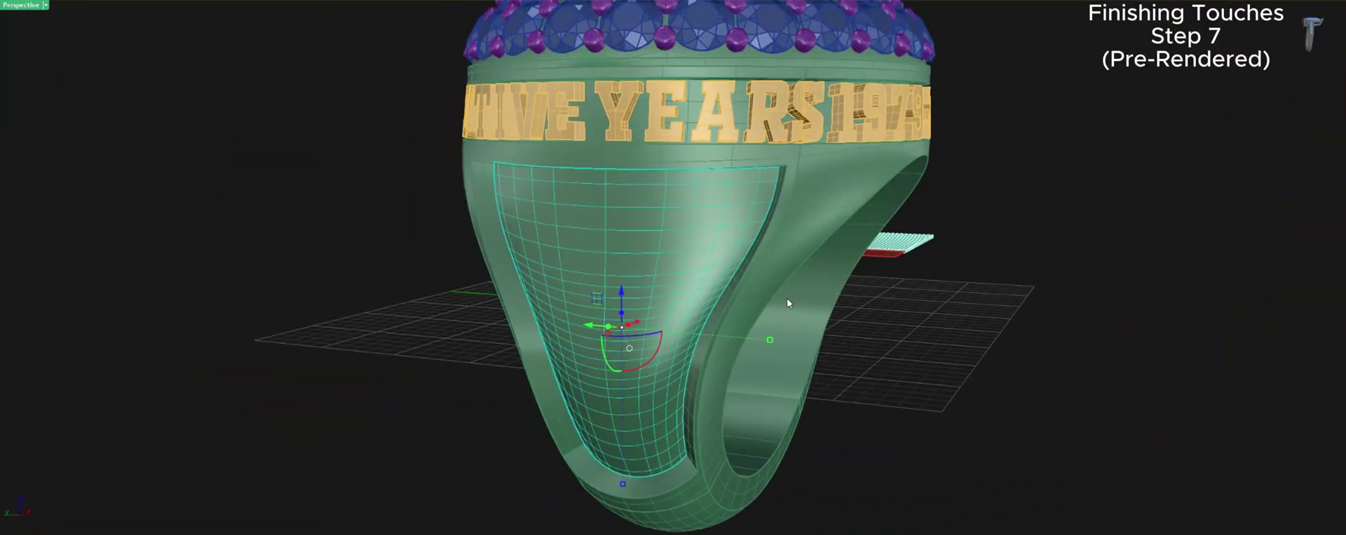
{"action": "scroll", "coordinate": [786, 297], "scroll_direction": "down", "scroll_amount": 2}
{"action": "right_click_drag", "start_coordinate": [754, 306], "coordinate": [857, 296]}
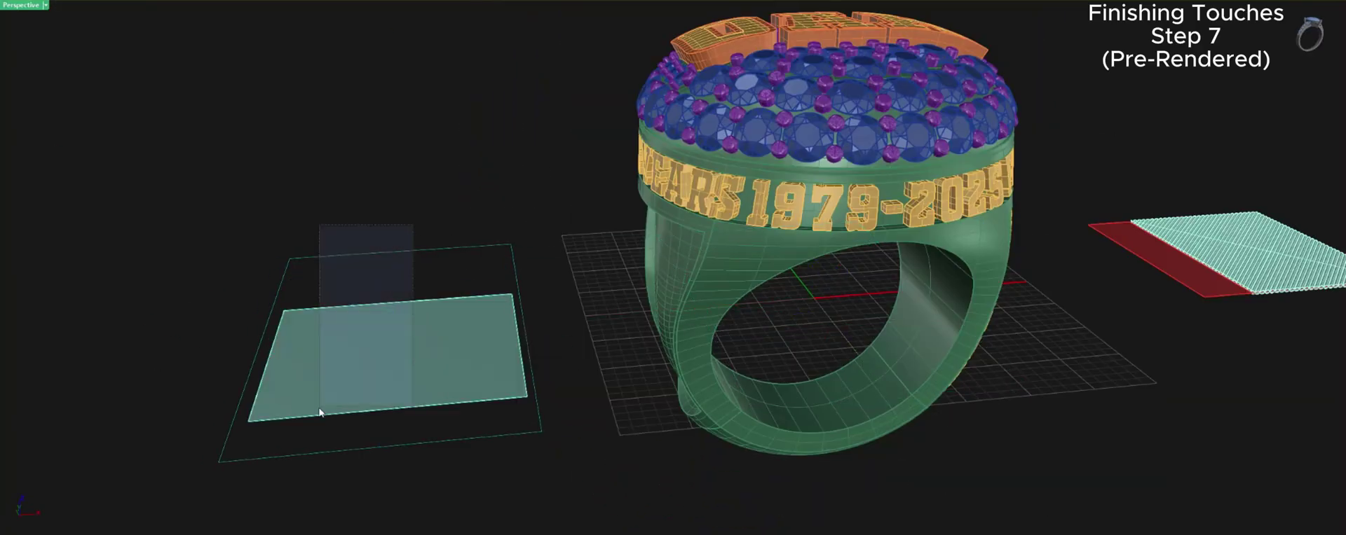
{"action": "key", "text": "ctrl+F1"}
{"action": "left_click", "coordinate": [614, 280]}
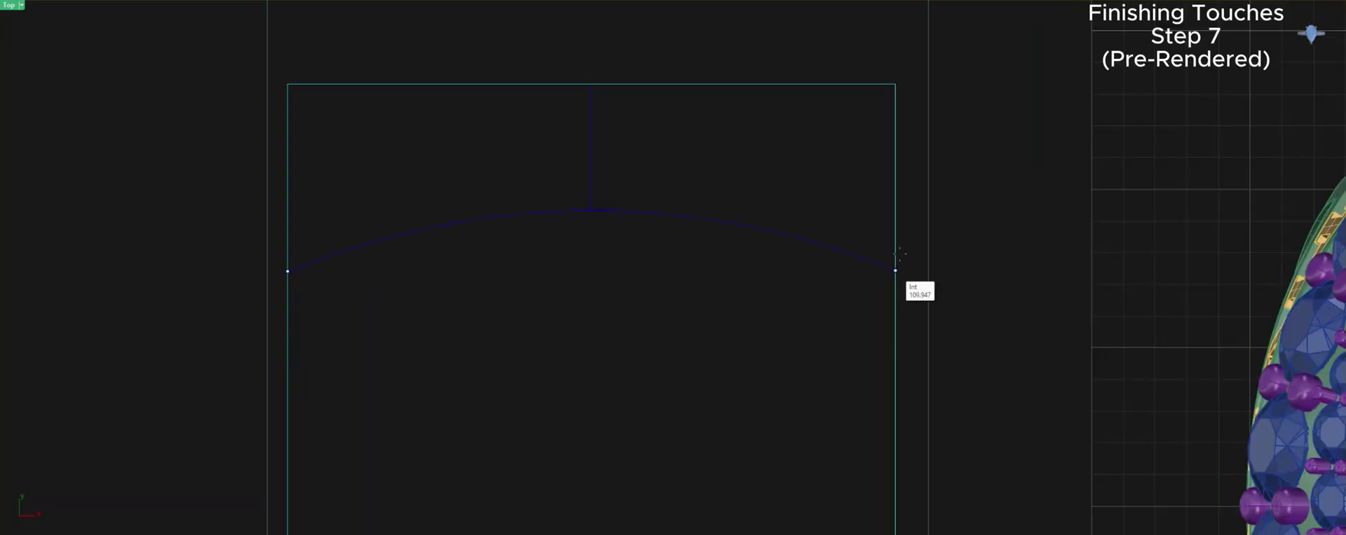
Step: Window-select the curved plane surface on the layout panel
{"action": "left_click_drag", "start_coordinate": [416, 257], "coordinate": [418, 255]}
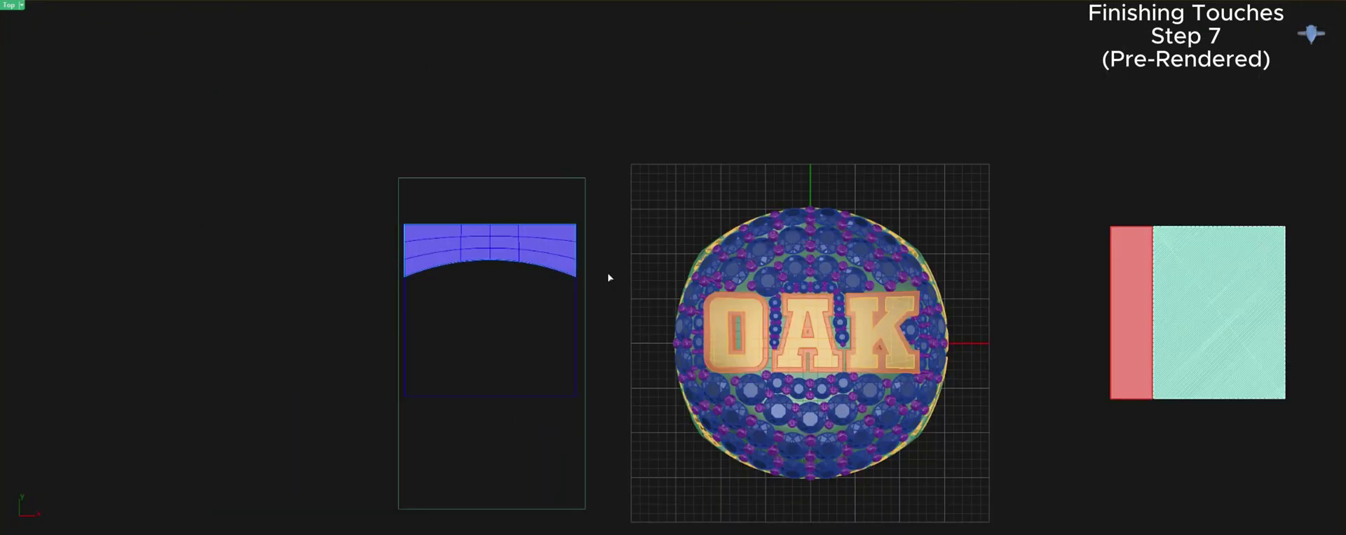